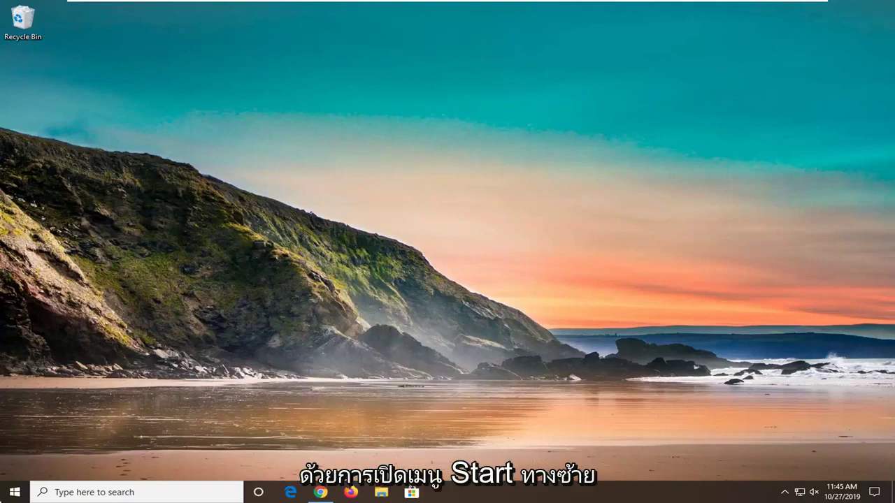
Step: Search for regedit, run Registry Editor as administrator and allow it to make changes to the device
{"action": "left_click", "coordinate": [14, 492]}
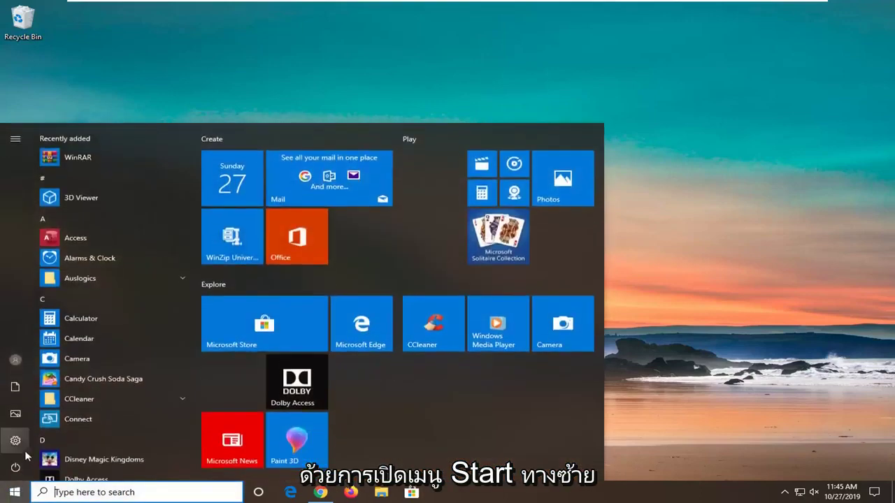
{"action": "mouse_move", "coordinate": [24, 451]}
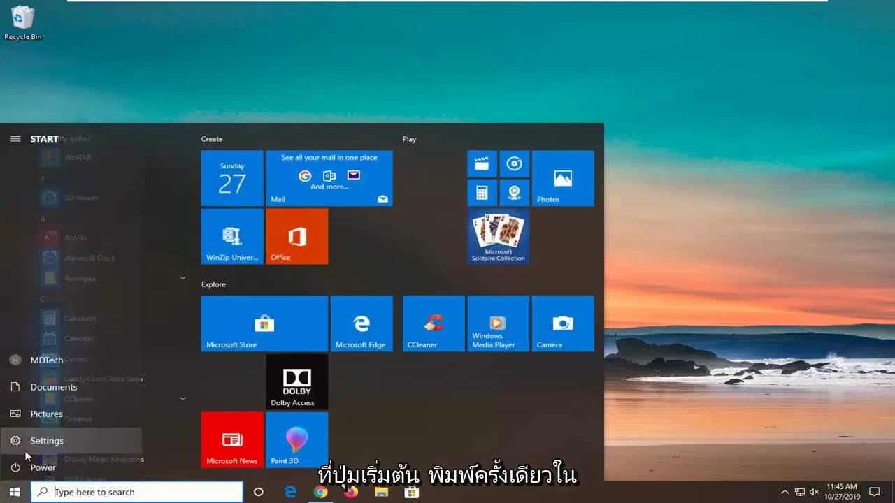
{"action": "type", "text": "regedit"}
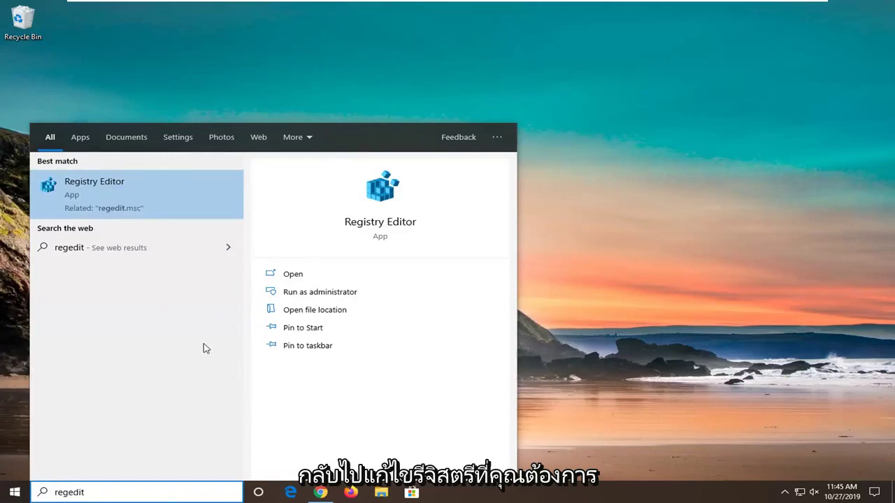
{"action": "right_click", "coordinate": [105, 190]}
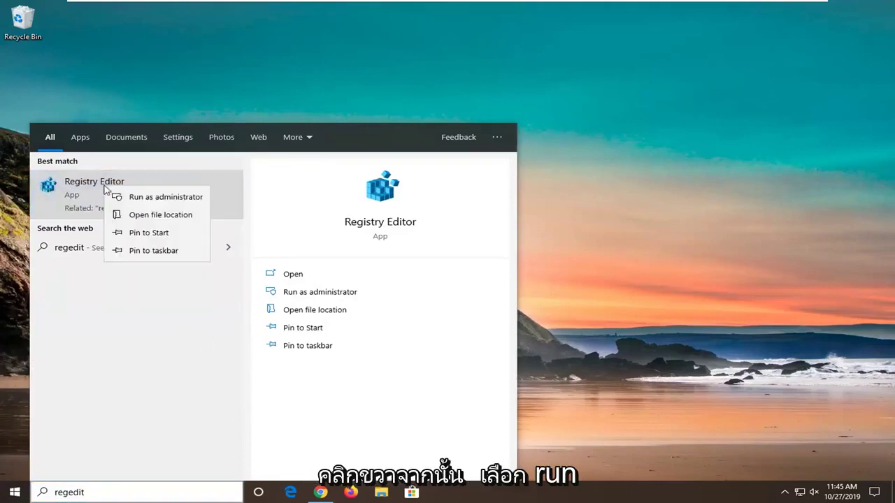
{"action": "left_click", "coordinate": [165, 197]}
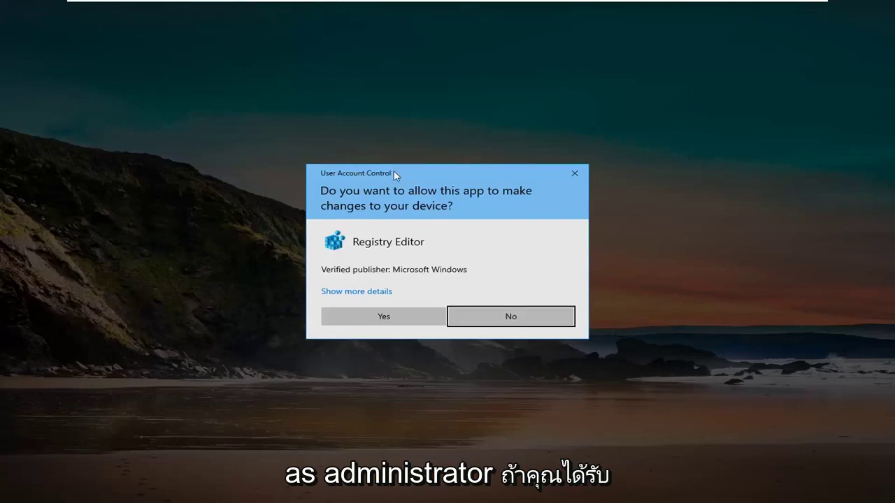
{"action": "left_click", "coordinate": [382, 319]}
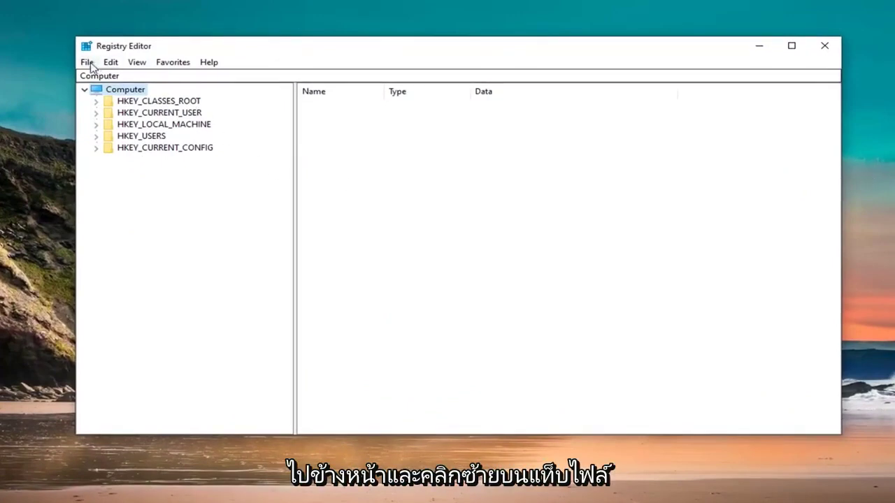
{"action": "left_click", "coordinate": [87, 63]}
{"action": "left_click", "coordinate": [108, 93]}
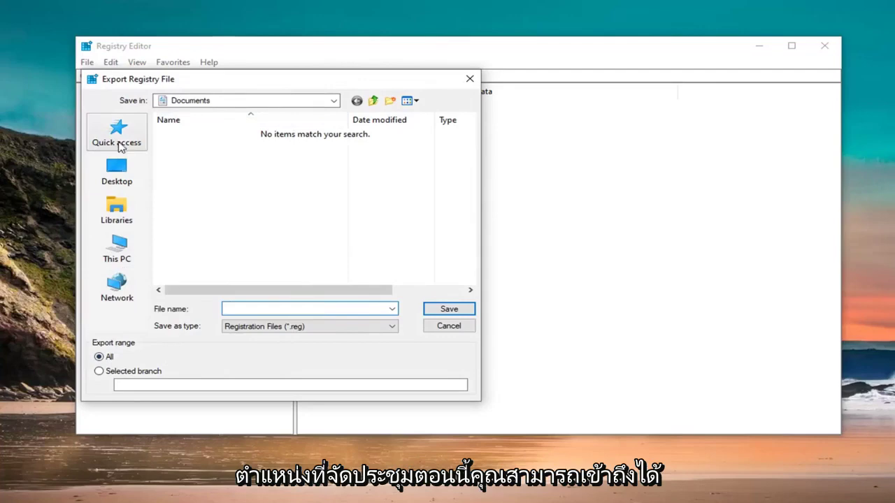
{"action": "left_click", "coordinate": [446, 329]}
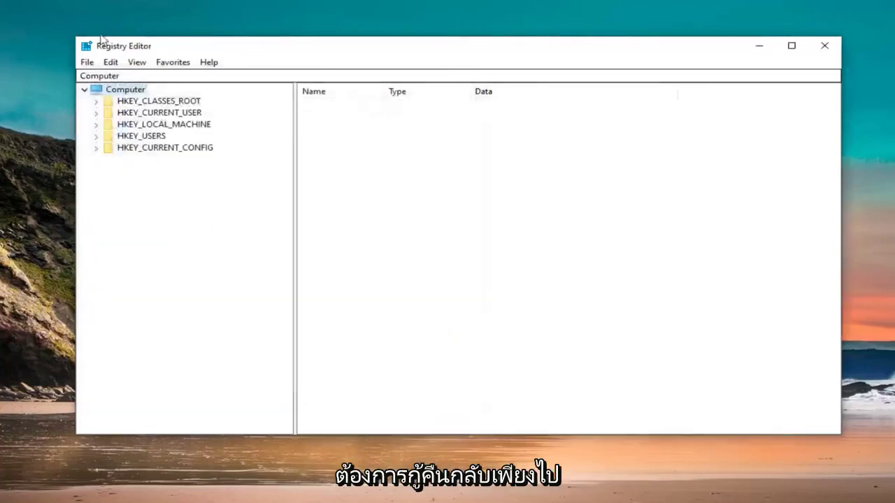
{"action": "left_click", "coordinate": [87, 63]}
{"action": "left_click", "coordinate": [177, 78]}
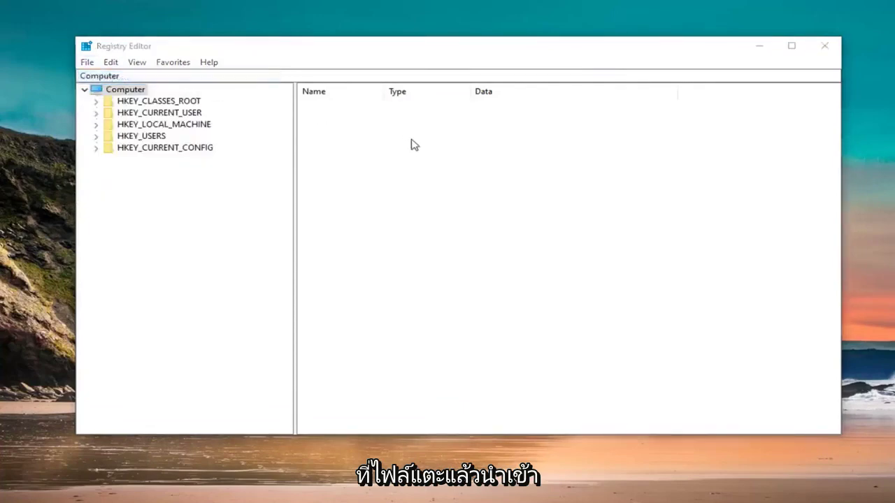
{"action": "left_click", "coordinate": [576, 79]}
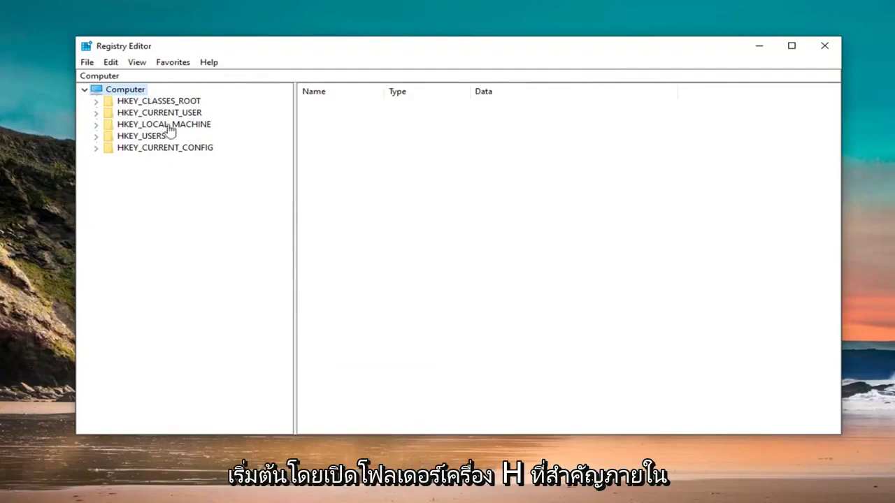
Step: Expand the registry tree down to HKEY_LOCAL_MACHINE\SOFTWARE\Policies
{"action": "left_click", "coordinate": [162, 127]}
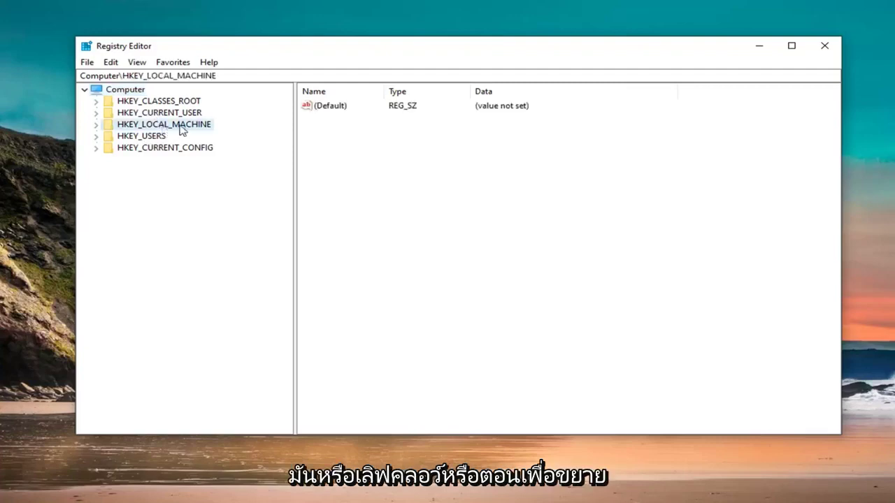
{"action": "double_click", "coordinate": [178, 128]}
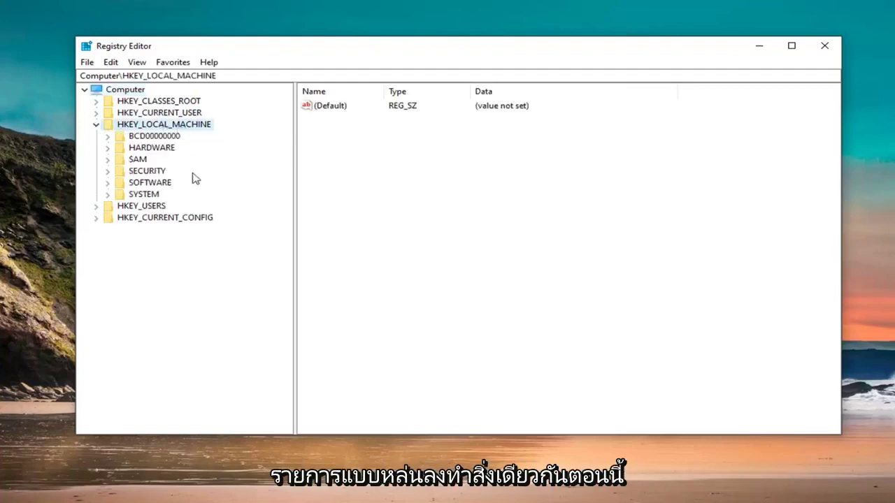
{"action": "left_click", "coordinate": [146, 183]}
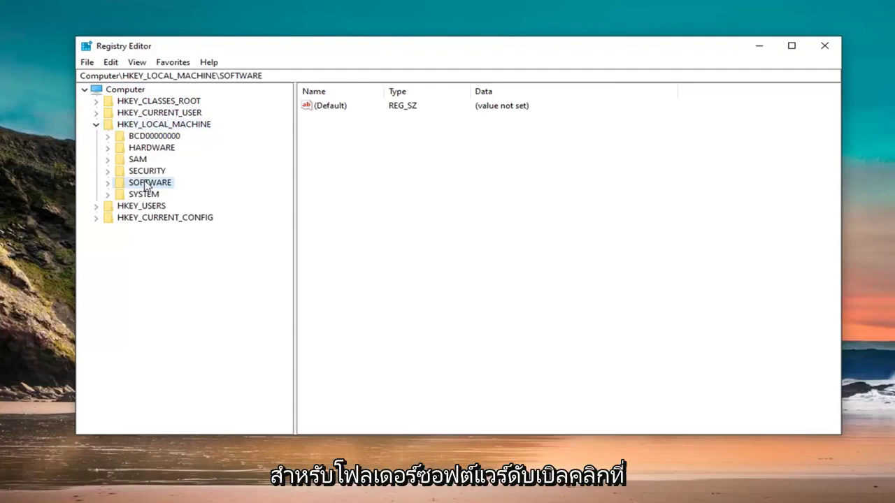
{"action": "double_click", "coordinate": [146, 183]}
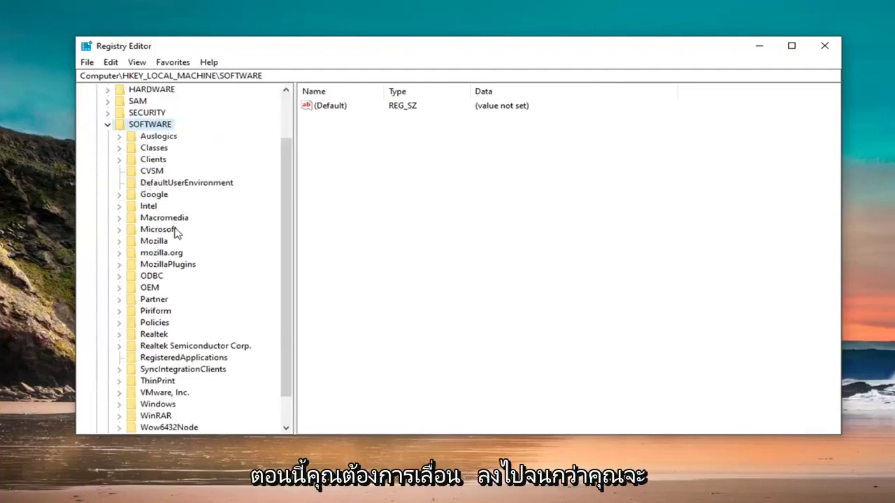
{"action": "scroll", "coordinate": [176, 233], "scroll_direction": "down", "scroll_amount": 1}
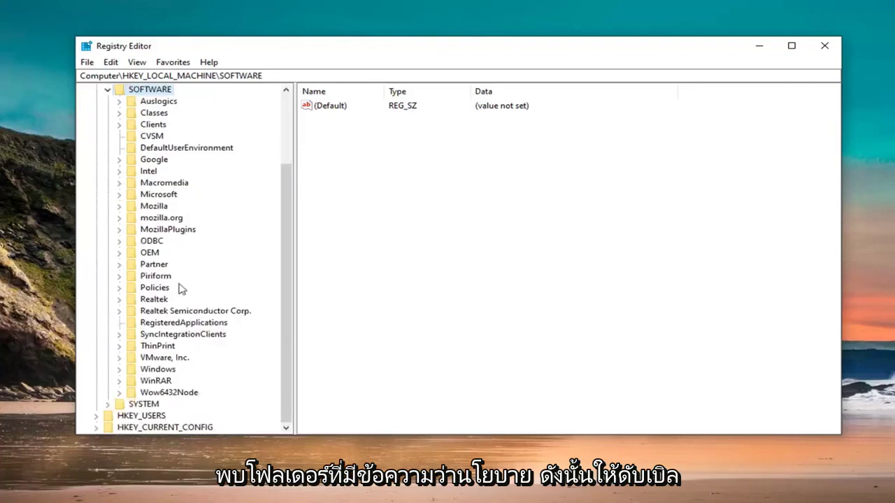
{"action": "left_click", "coordinate": [155, 287]}
{"action": "double_click", "coordinate": [156, 287]}
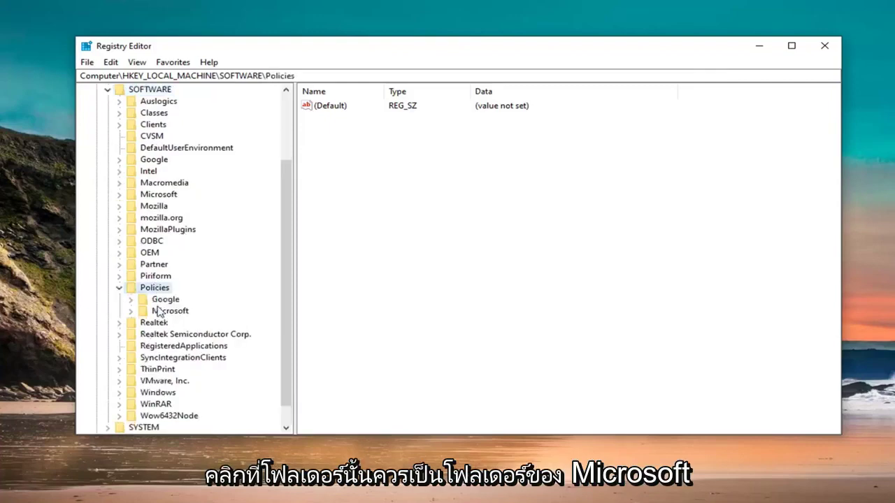
Step: Expand the Microsoft key under Policies and open its Windows Defender key
{"action": "left_click", "coordinate": [168, 311]}
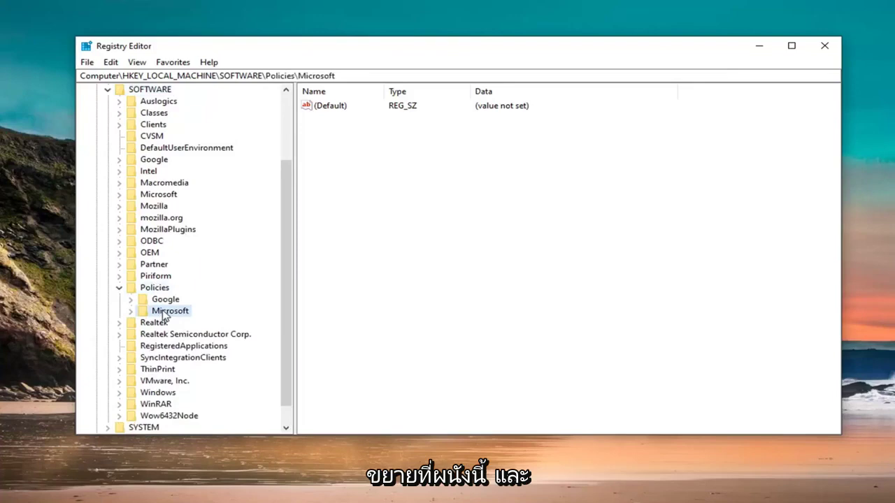
{"action": "double_click", "coordinate": [168, 311]}
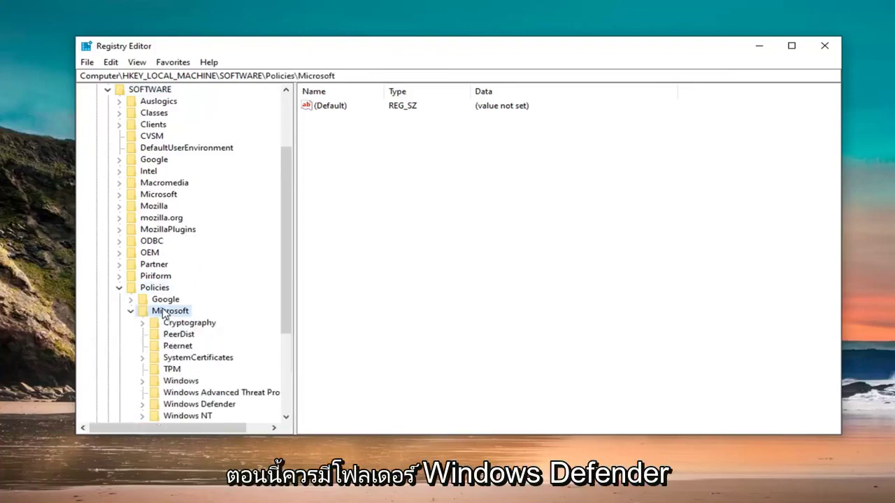
{"action": "scroll", "coordinate": [159, 347], "scroll_direction": "down", "scroll_amount": 1}
{"action": "left_click", "coordinate": [199, 370]}
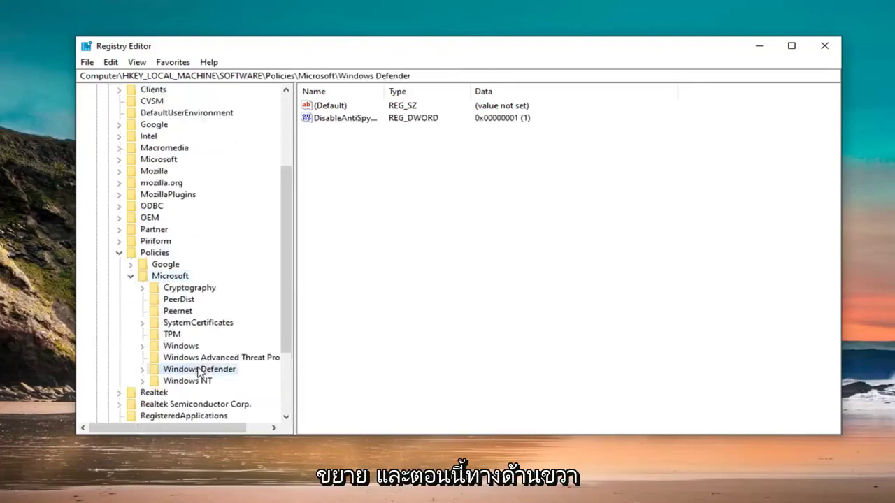
{"action": "double_click", "coordinate": [199, 371]}
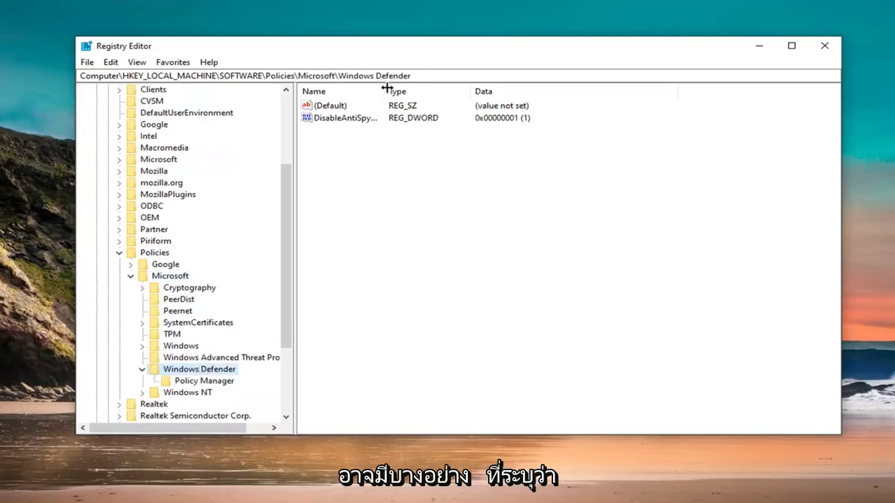
Step: Widen the Name column and set the DisableAntiSpyware value data to 0
{"action": "left_click_drag", "start_coordinate": [384, 90], "coordinate": [439, 91]}
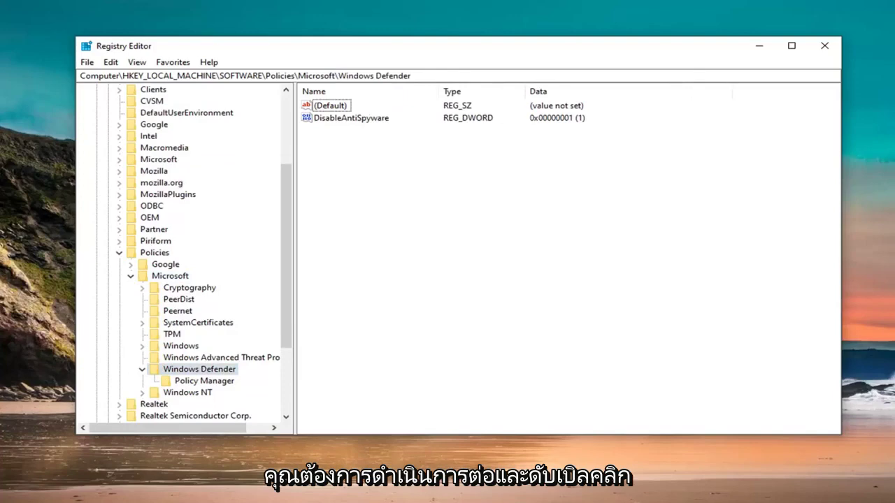
{"action": "double_click", "coordinate": [344, 118]}
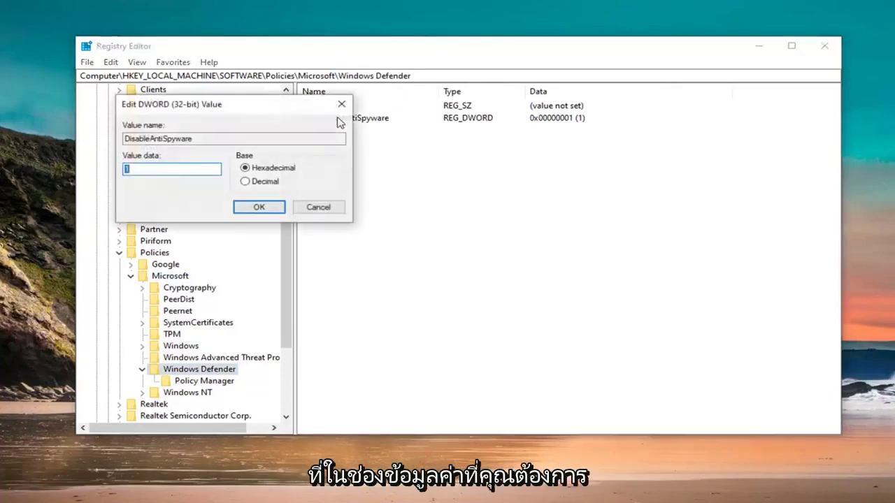
{"action": "left_click_drag", "start_coordinate": [240, 106], "coordinate": [385, 126]}
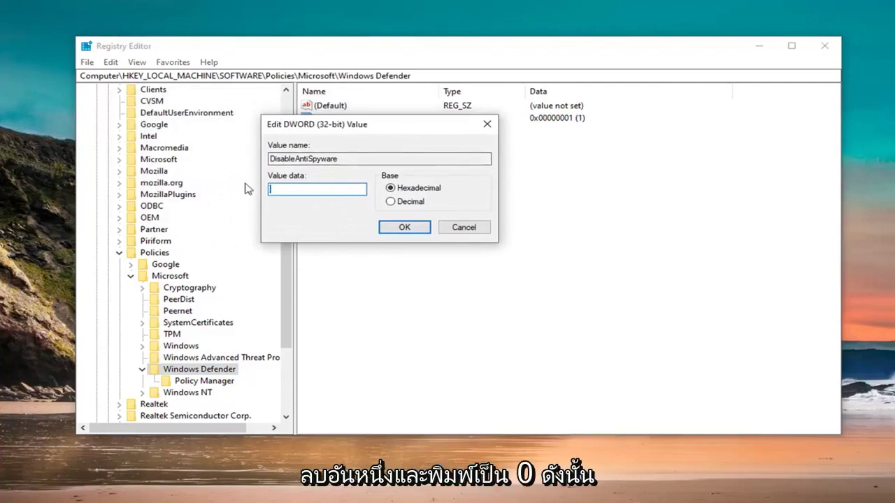
{"action": "type", "text": "0"}
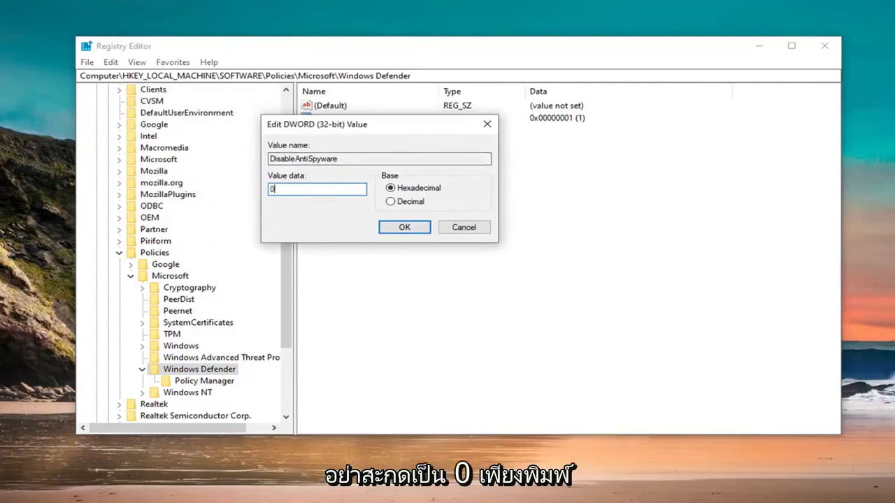
{"action": "left_click", "coordinate": [399, 228]}
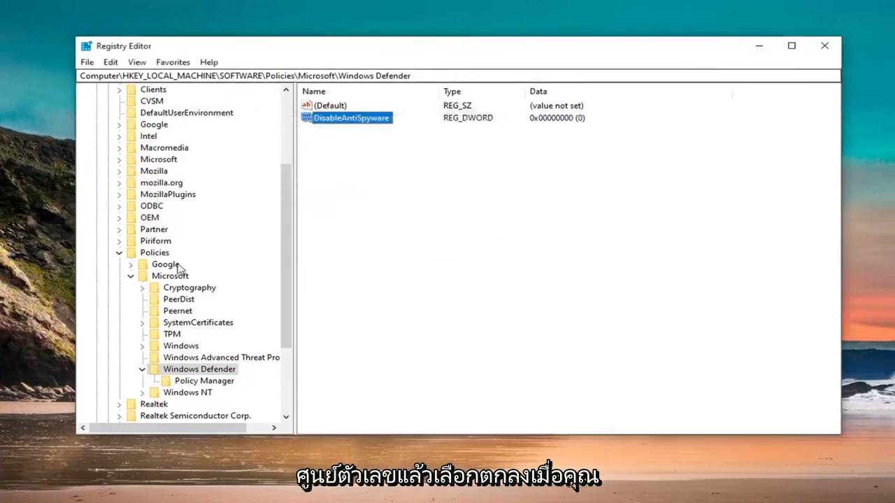
Step: Collapse the expanded registry keys up to HKEY_LOCAL_MACHINE and close Registry Editor
{"action": "left_click", "coordinate": [130, 275]}
{"action": "left_click", "coordinate": [119, 252]}
{"action": "scroll", "coordinate": [111, 209], "scroll_direction": "up", "scroll_amount": 4}
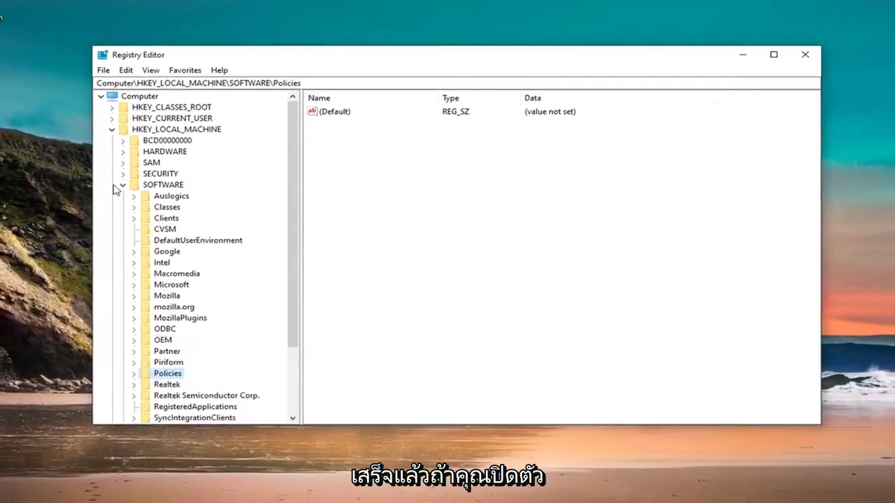
{"action": "left_click", "coordinate": [106, 182]}
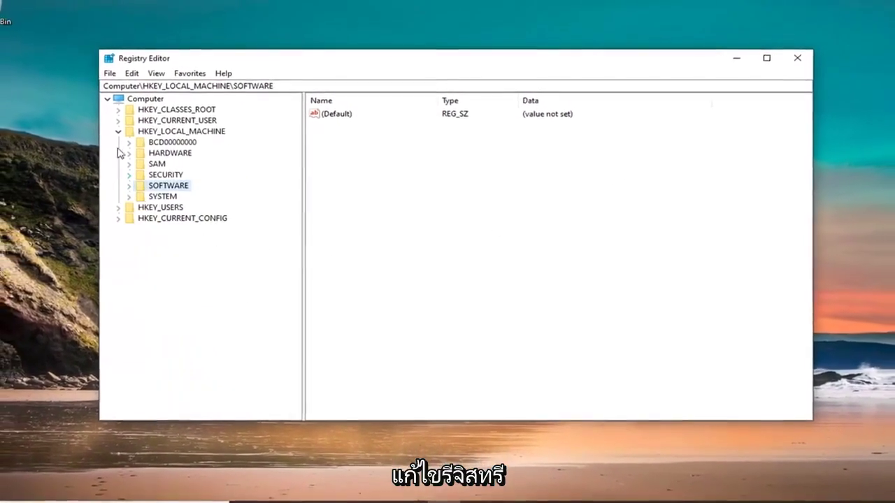
{"action": "left_click", "coordinate": [118, 132]}
{"action": "left_click", "coordinate": [797, 58]}
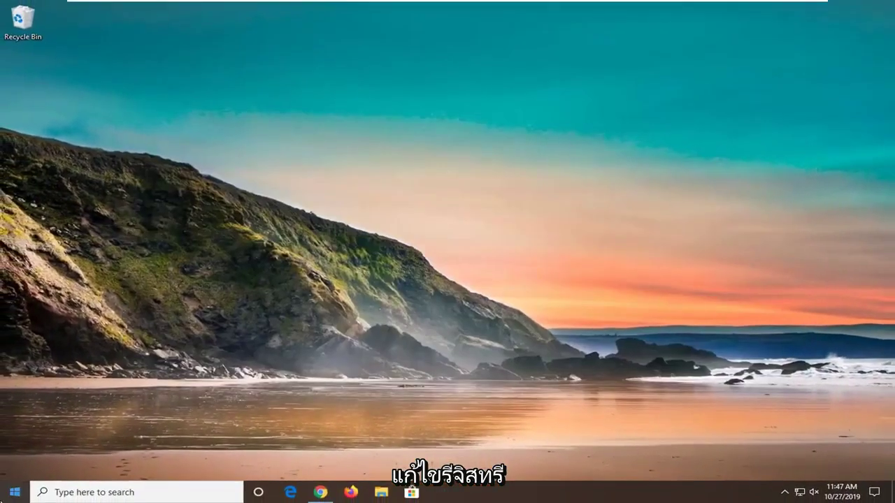
Step: Search for Windows Defender, open Windows Security and move its window toward the middle of the desktop
{"action": "key", "text": "super"}
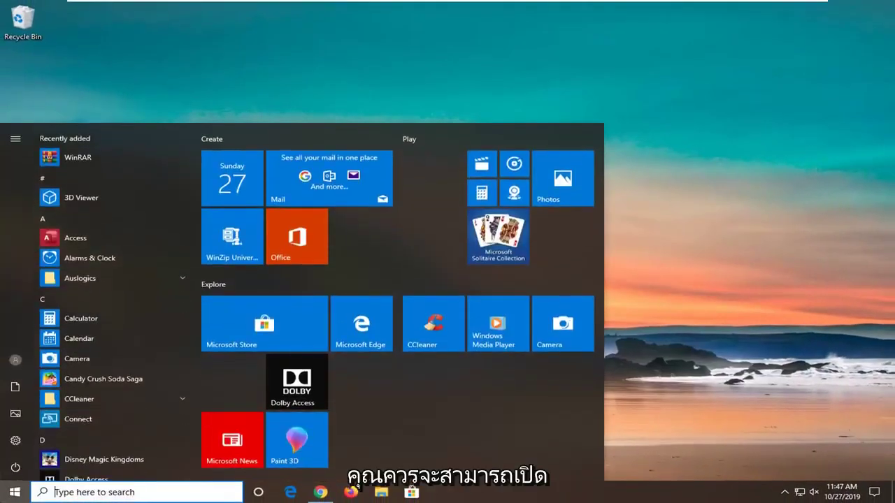
{"action": "type", "text": "windows de"}
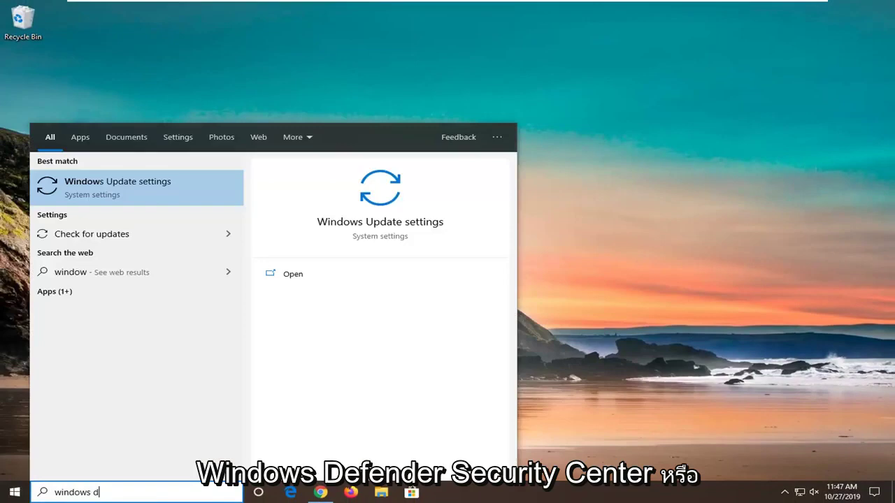
{"action": "left_click", "coordinate": [151, 189]}
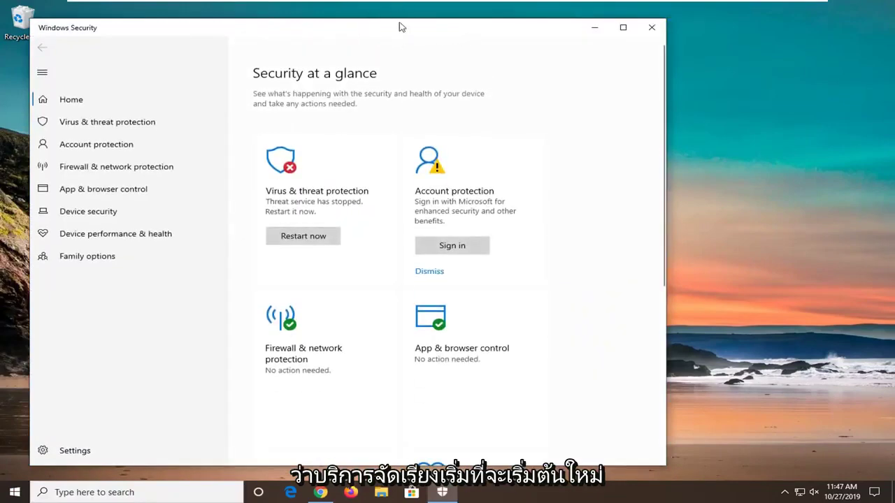
{"action": "left_click_drag", "start_coordinate": [401, 26], "coordinate": [541, 40]}
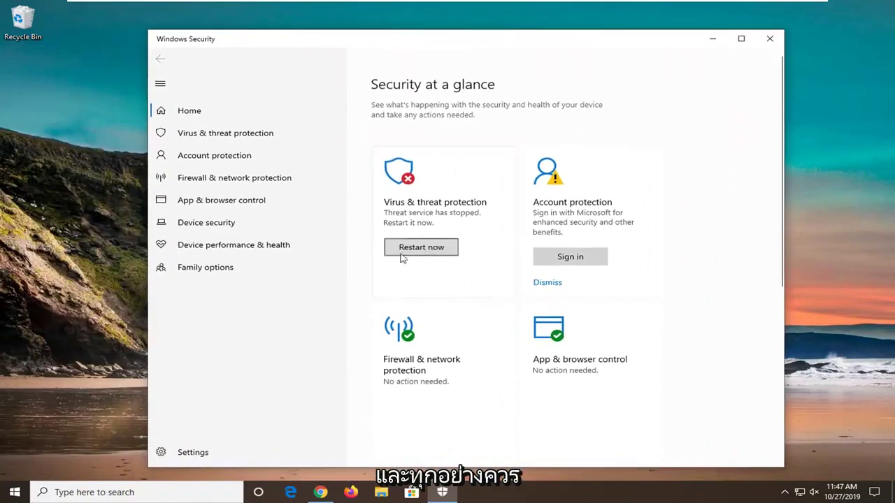
Step: Restart the stopped threat service, repeating the restart from the Virus & threat protection page
{"action": "left_click", "coordinate": [430, 249]}
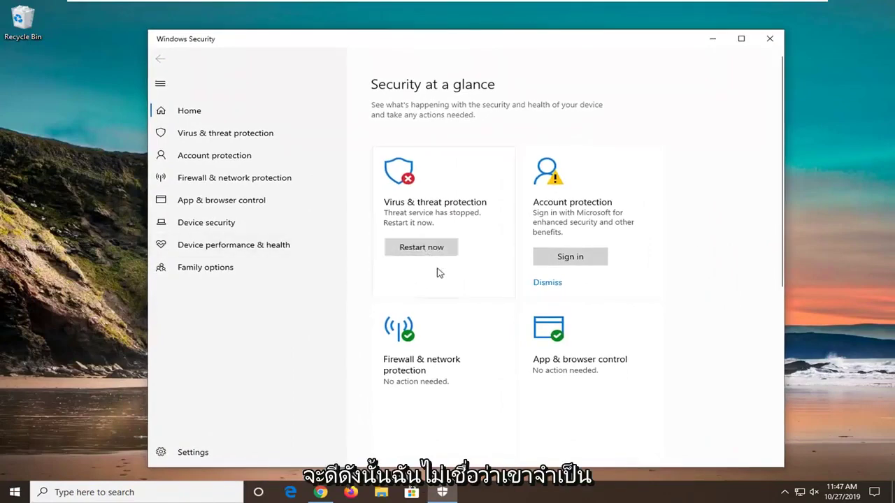
{"action": "left_click", "coordinate": [436, 186]}
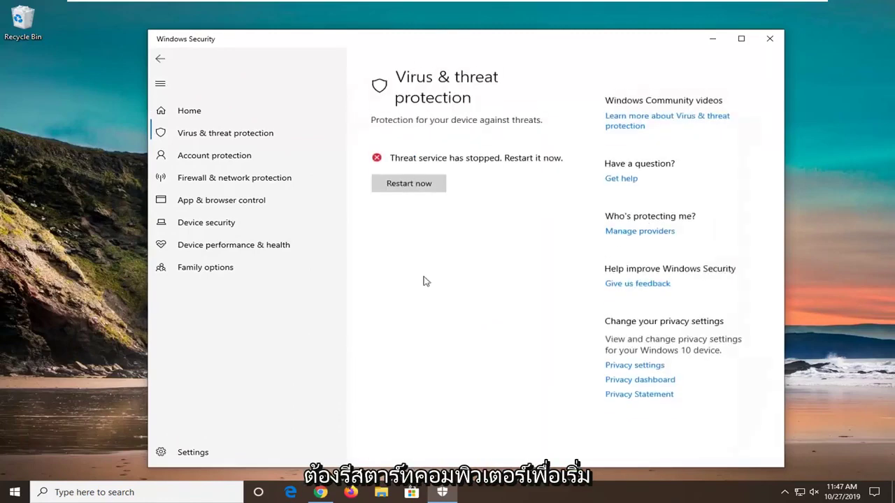
{"action": "left_click", "coordinate": [418, 183]}
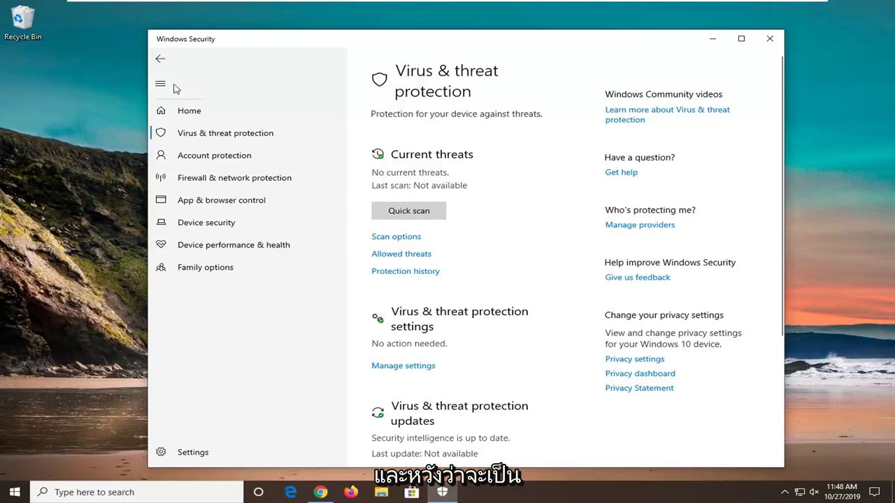
Step: Return to the security overview and dismiss the OneDrive setup and Microsoft account sign-in recommendations
{"action": "left_click", "coordinate": [160, 59]}
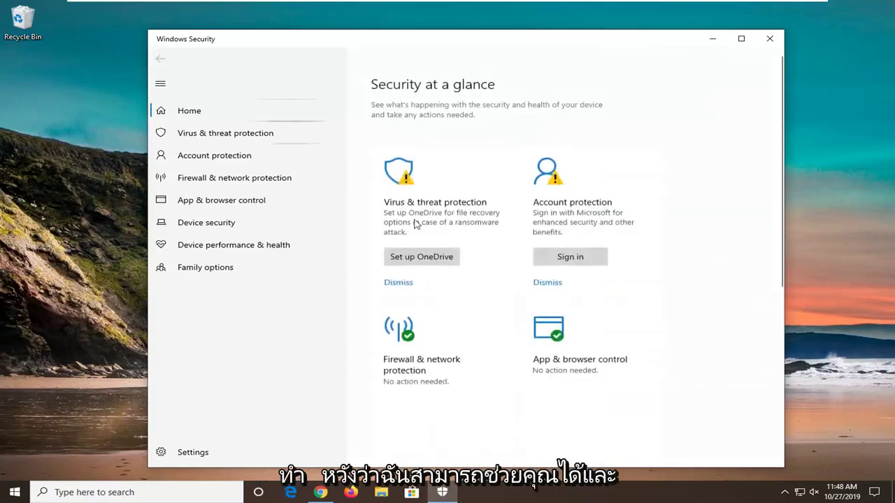
{"action": "left_click", "coordinate": [400, 284]}
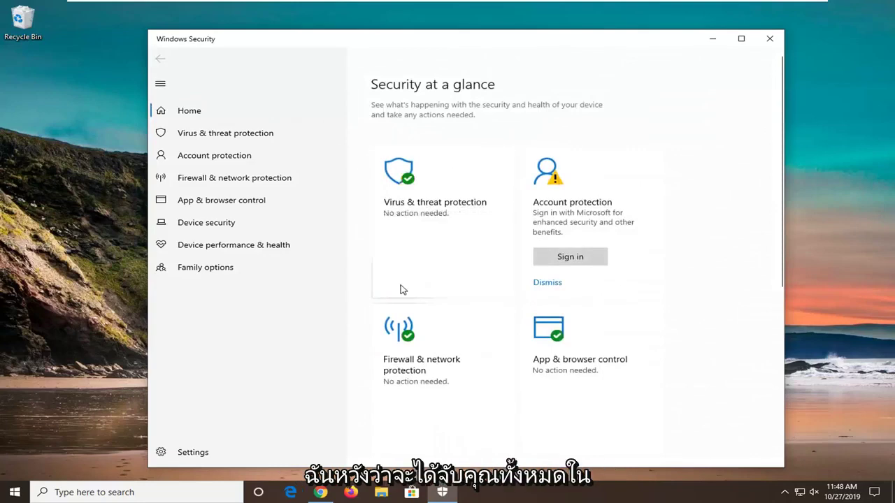
{"action": "left_click", "coordinate": [547, 282]}
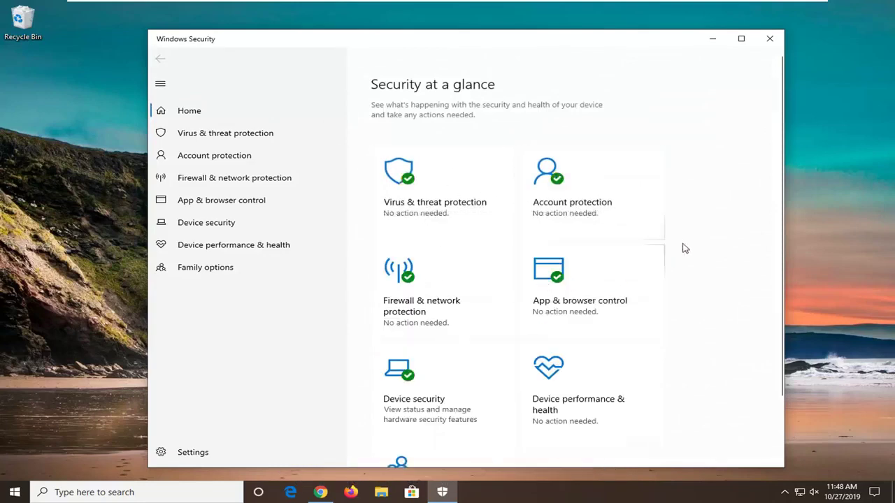